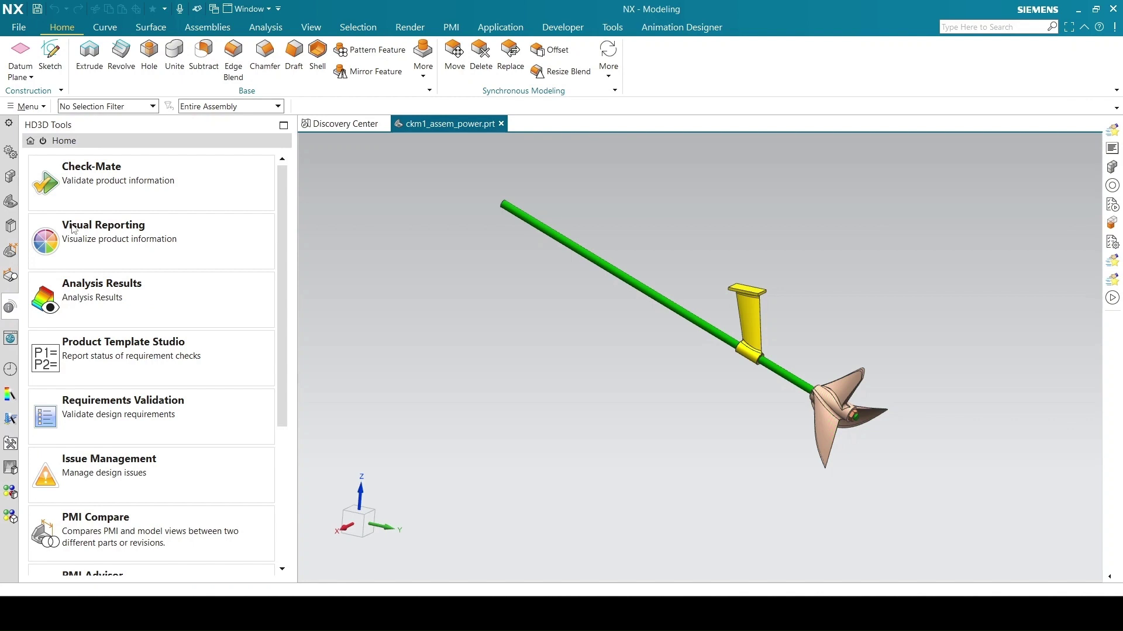
Launch Check-Mate and open Set Up Tests with All Loaded Parts listing the five assembly parts
{"action": "left_click", "coordinate": [104, 180]}
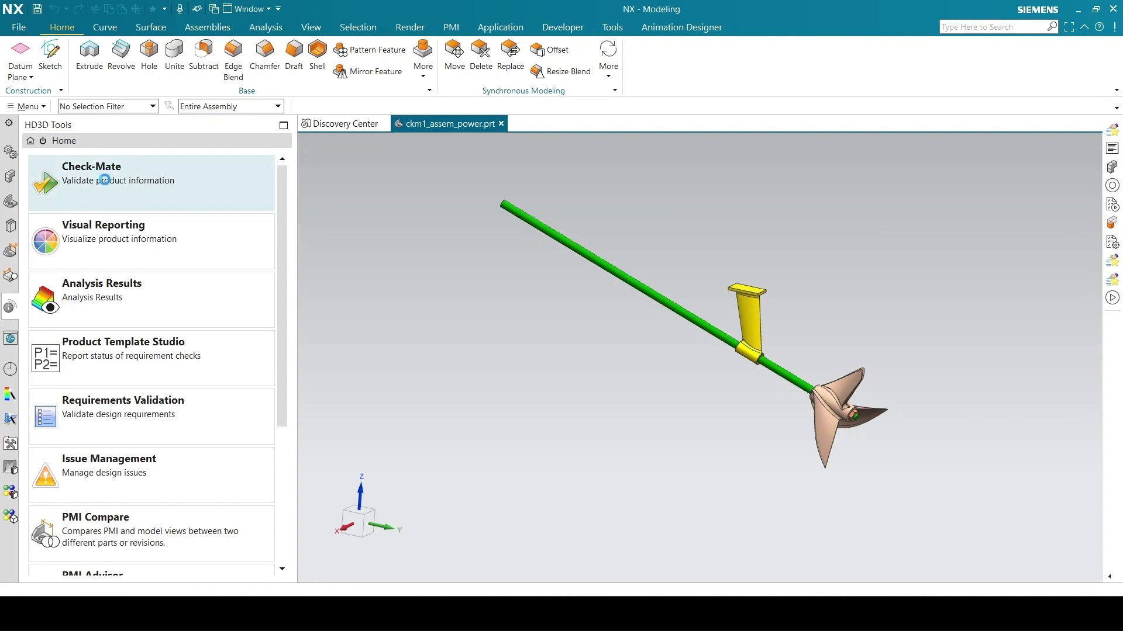
{"action": "scroll", "coordinate": [199, 327], "scroll_direction": "down", "scroll_amount": 3}
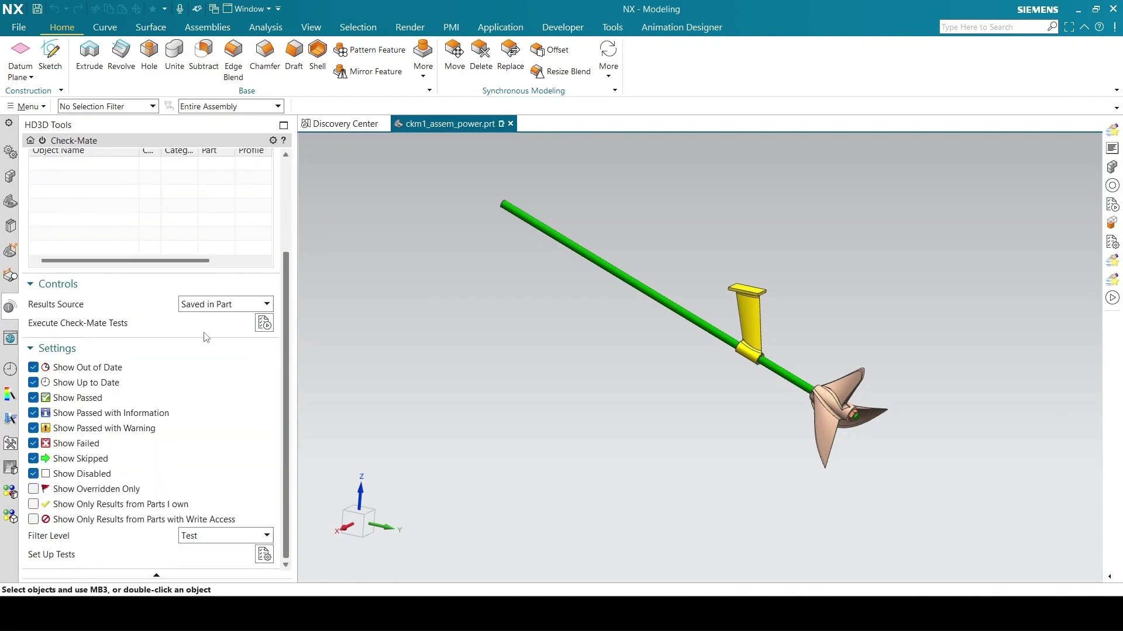
{"action": "scroll", "coordinate": [207, 337], "scroll_direction": "up", "scroll_amount": 5}
{"action": "scroll", "coordinate": [206, 339], "scroll_direction": "down", "scroll_amount": 2}
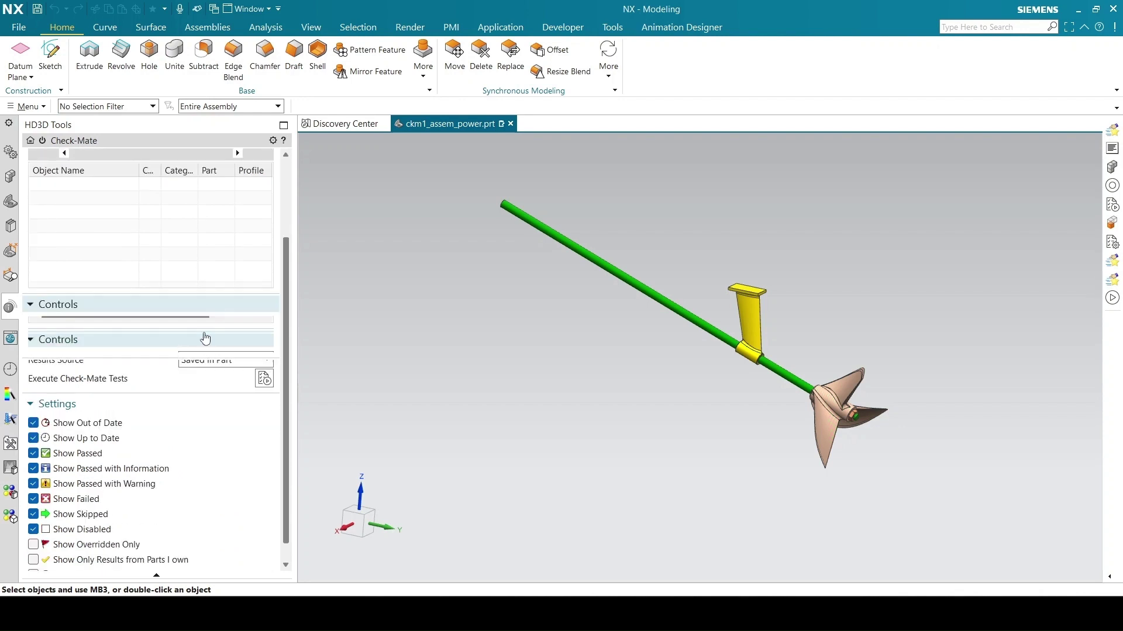
{"action": "scroll", "coordinate": [208, 342], "scroll_direction": "down", "scroll_amount": 2}
{"action": "left_click", "coordinate": [263, 553]}
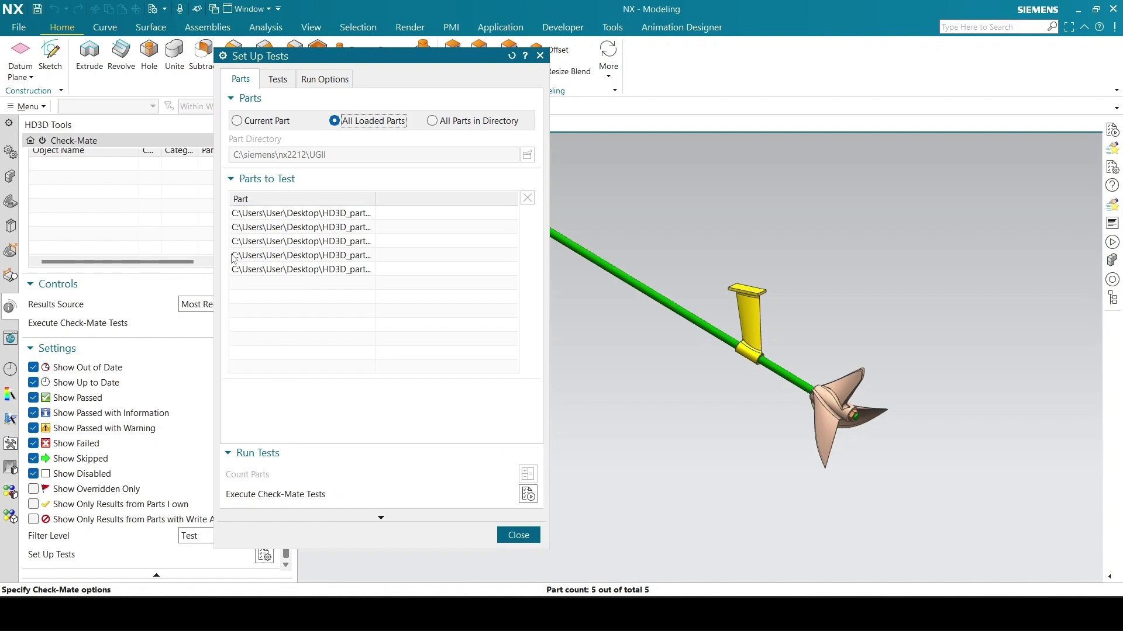
Add the Drafting test 'Check Dimension with Manual Text' as the only chosen test
{"action": "left_click", "coordinate": [278, 79]}
{"action": "scroll", "coordinate": [259, 257], "scroll_direction": "down", "scroll_amount": 3}
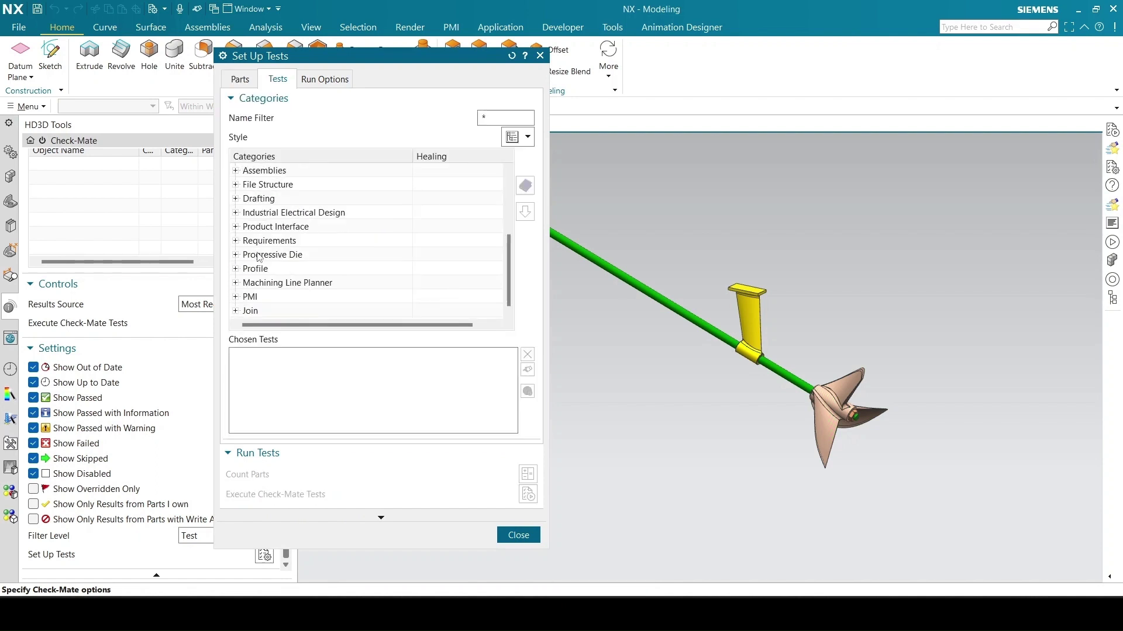
{"action": "left_click", "coordinate": [237, 199]}
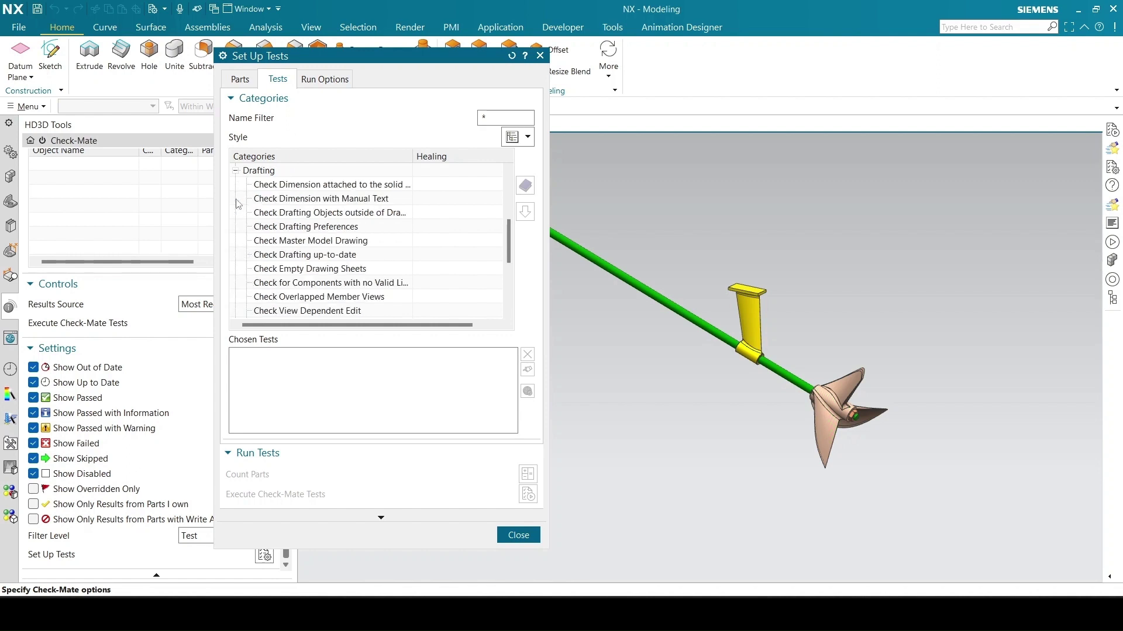
{"action": "left_click", "coordinate": [269, 199]}
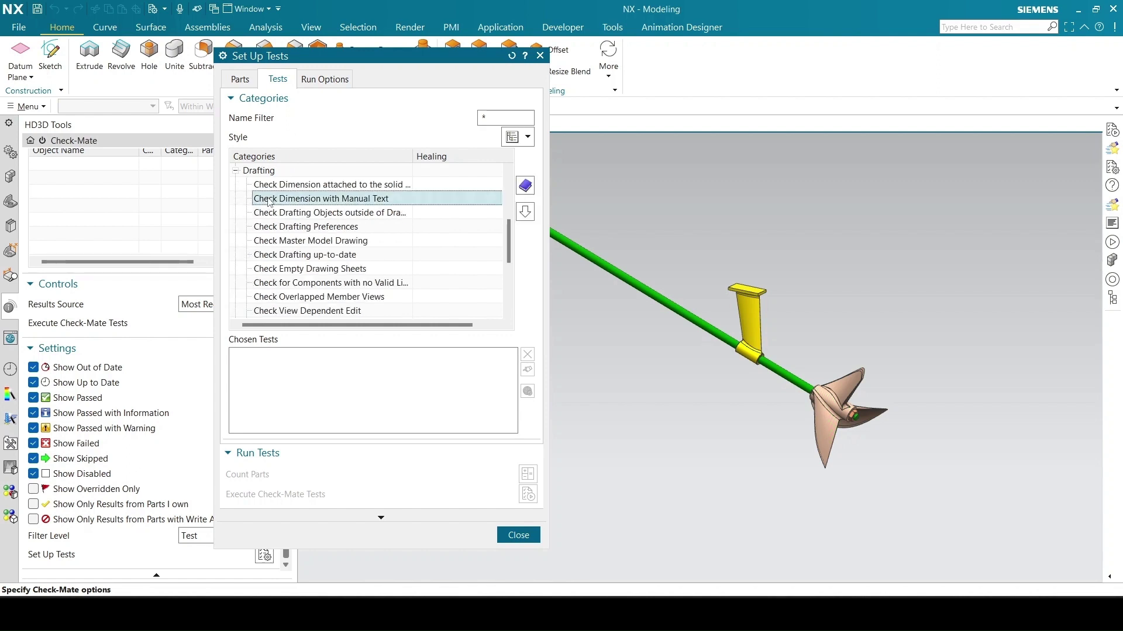
{"action": "left_click", "coordinate": [525, 212]}
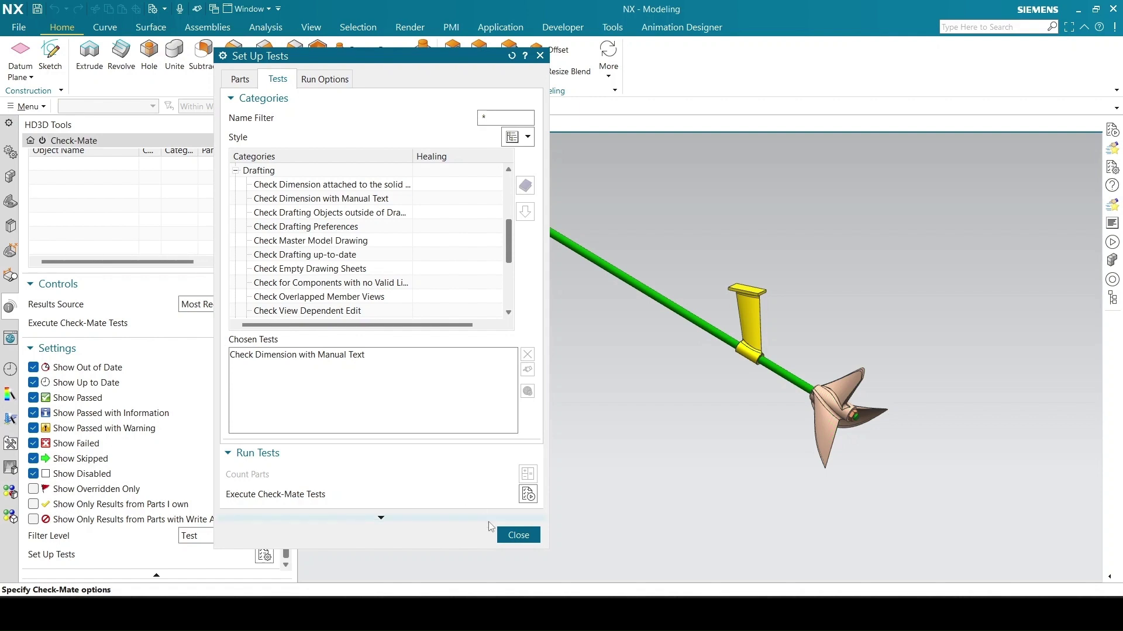
Run the manual-text check and select the failing Radial Dimension result in ckm1_strut.prt
{"action": "key", "text": "Escape"}
{"action": "left_click", "coordinate": [264, 449]}
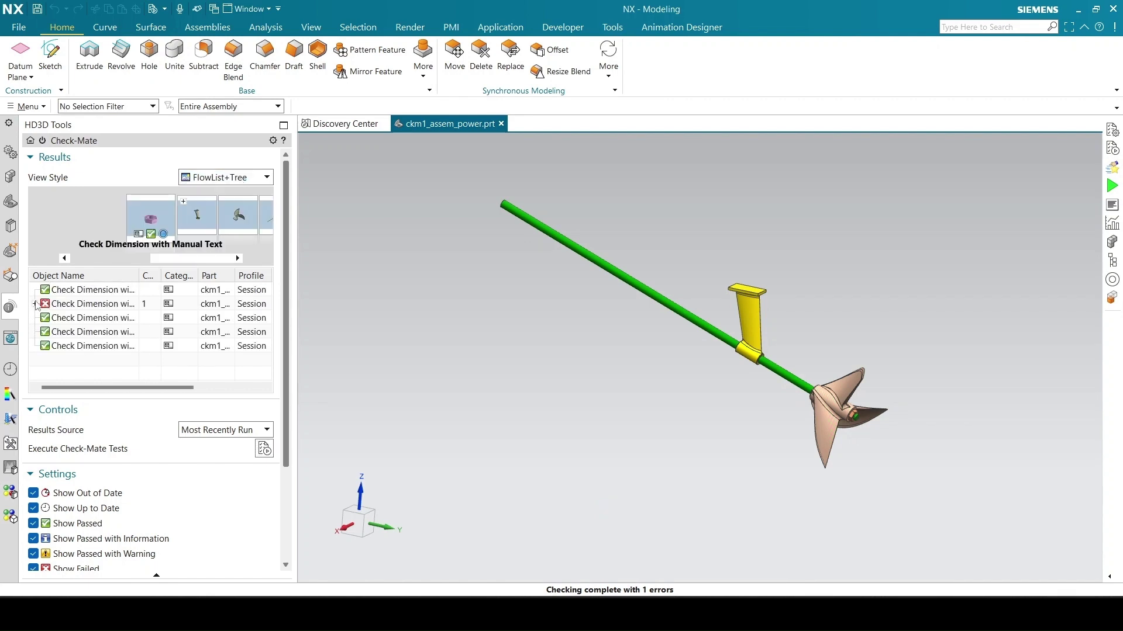
{"action": "left_click", "coordinate": [35, 304]}
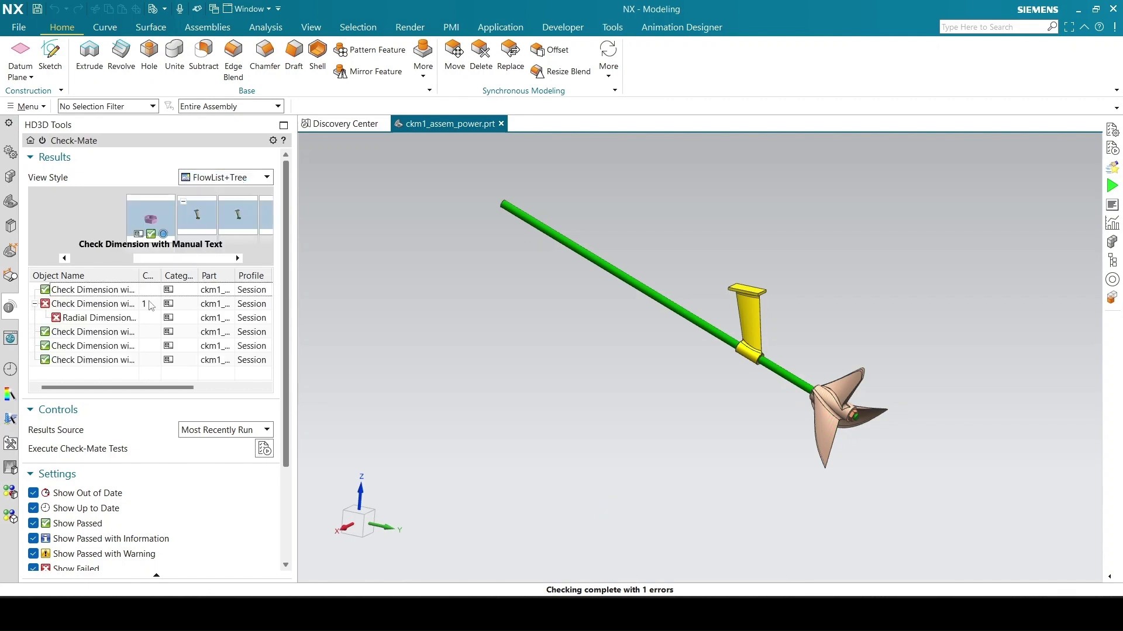
{"action": "left_click", "coordinate": [80, 321]}
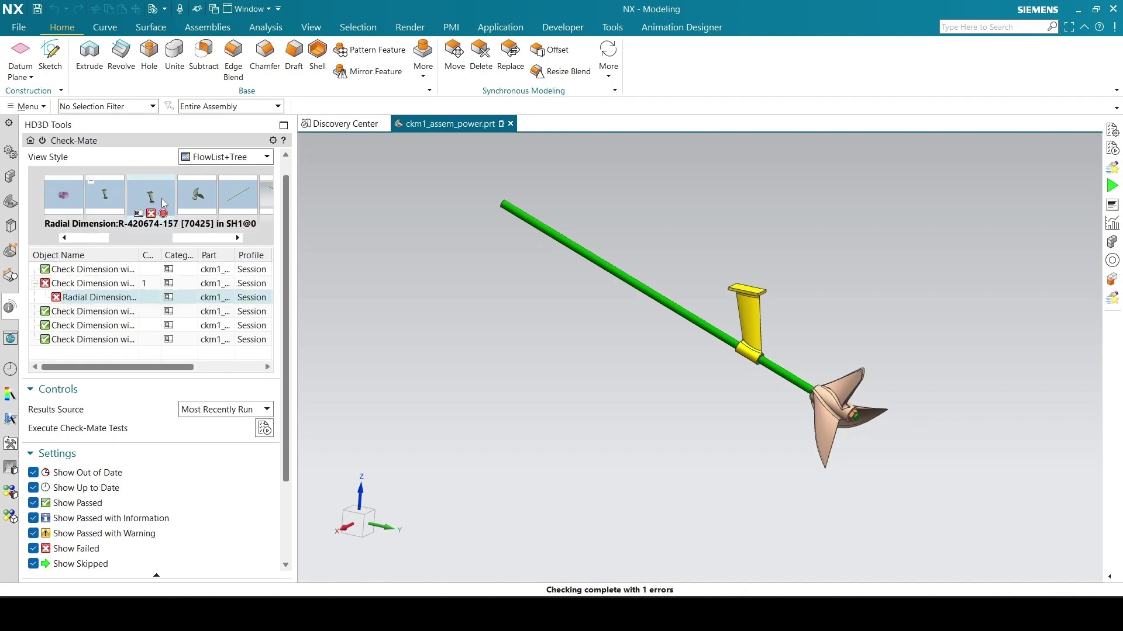
Review the failed radial dimension's detailed report, then move to the passed ckm1_propeller.prt result
{"action": "double_click", "coordinate": [161, 201]}
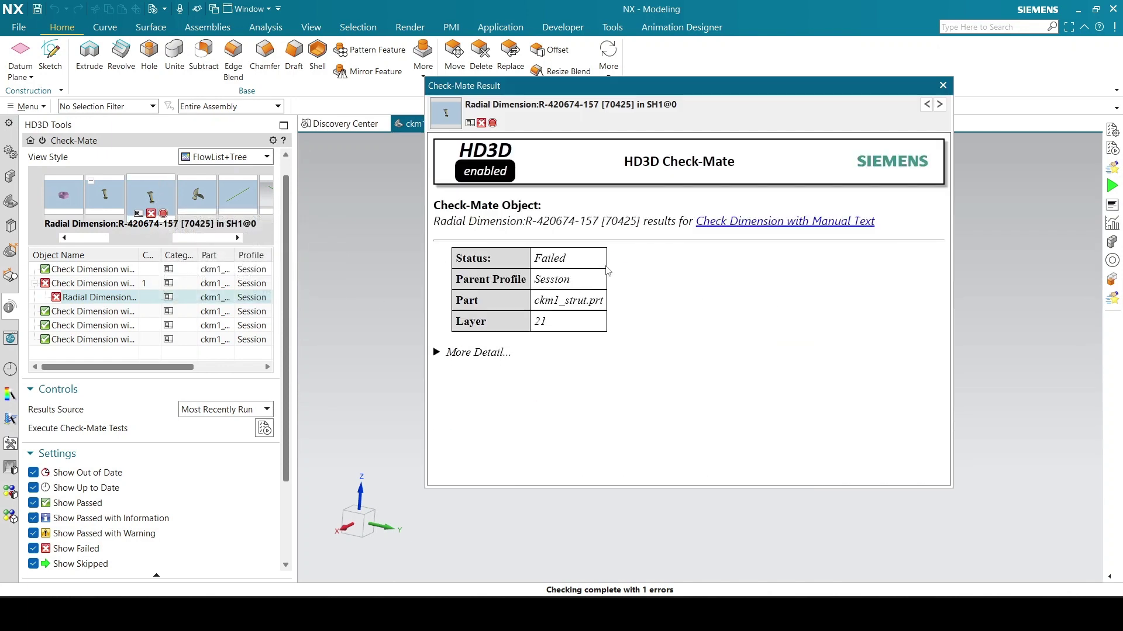
{"action": "left_click", "coordinate": [436, 354]}
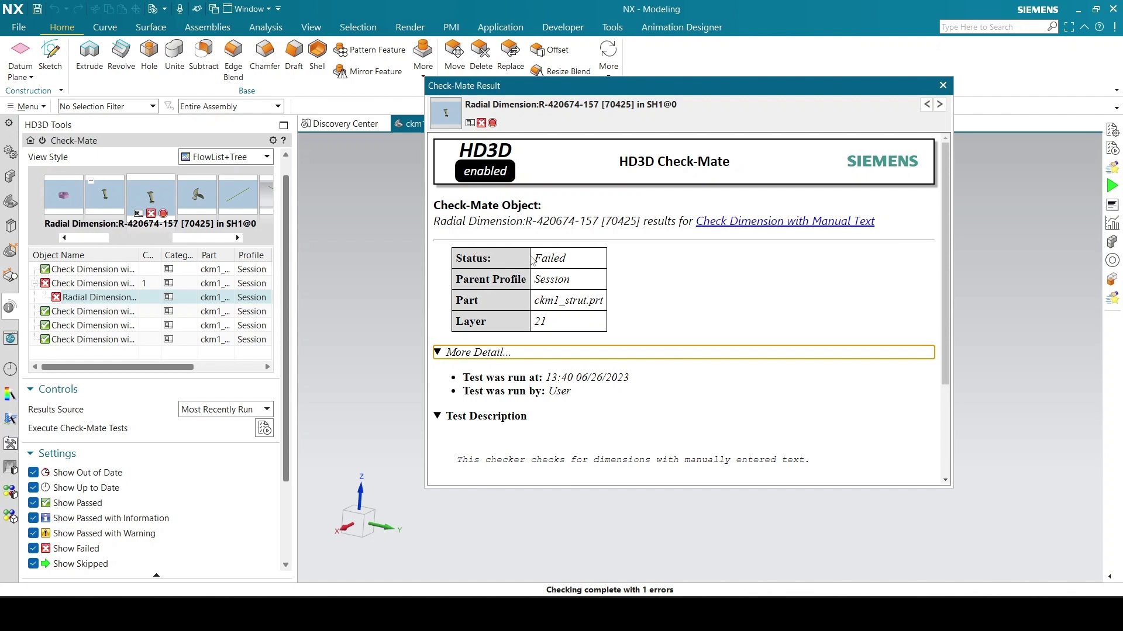
{"action": "left_click_drag", "start_coordinate": [534, 258], "coordinate": [593, 260]}
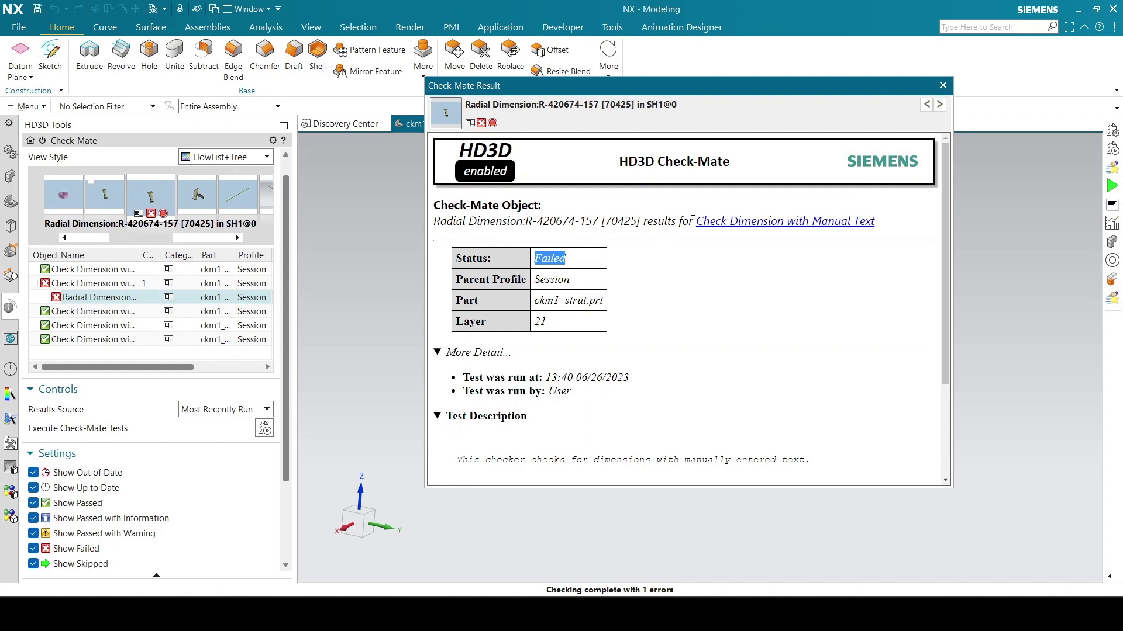
{"action": "left_click_drag", "start_coordinate": [689, 221], "coordinate": [887, 225]}
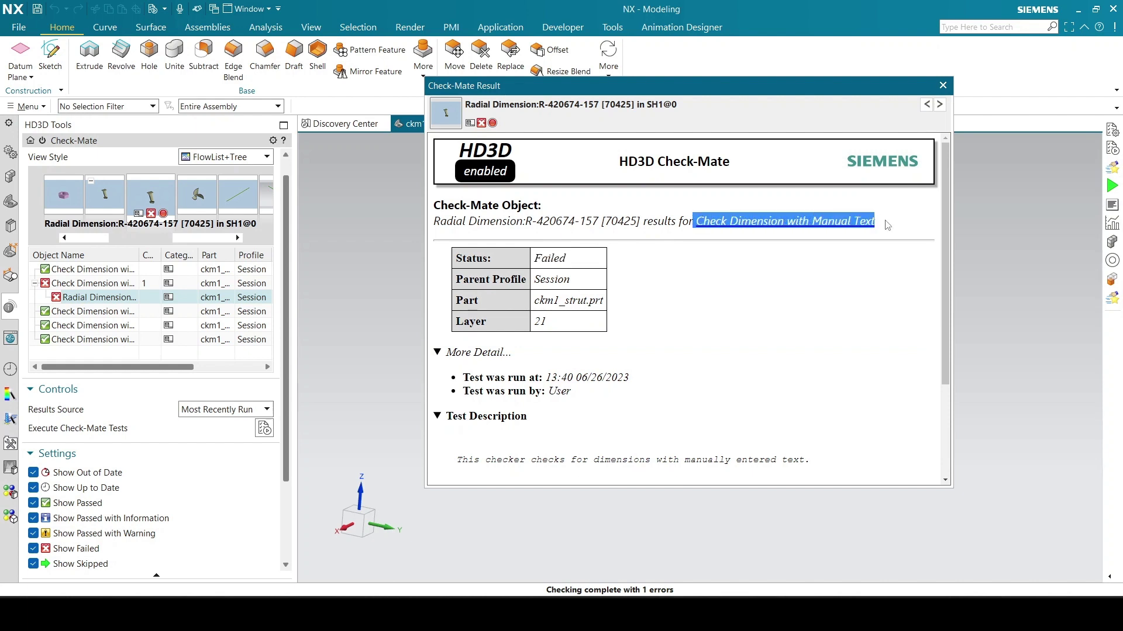
{"action": "left_click", "coordinate": [680, 339]}
{"action": "scroll", "coordinate": [608, 373], "scroll_direction": "down", "scroll_amount": 3}
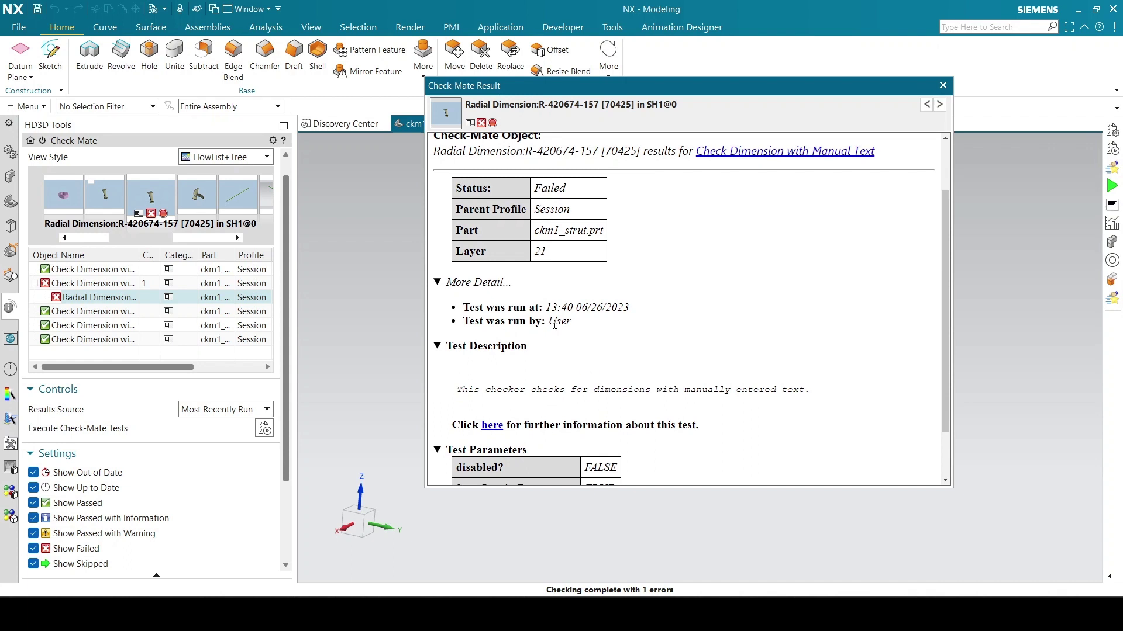
{"action": "left_click_drag", "start_coordinate": [548, 320], "coordinate": [584, 320]}
{"action": "scroll", "coordinate": [603, 334], "scroll_direction": "down", "scroll_amount": 1}
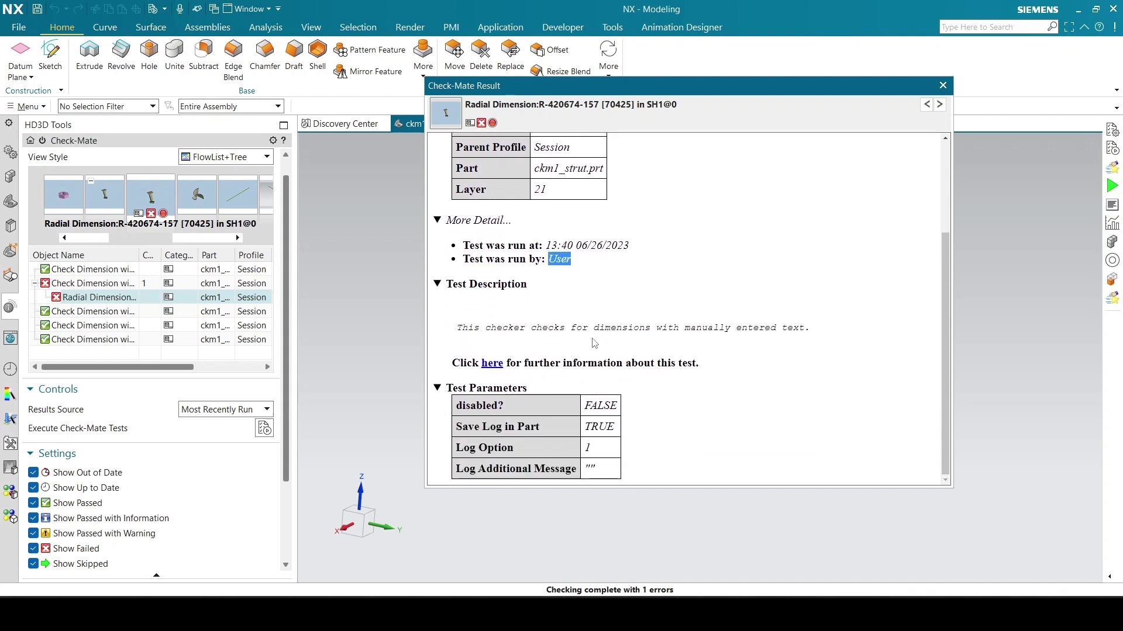
{"action": "scroll", "coordinate": [590, 316], "scroll_direction": "up", "scroll_amount": 3}
{"action": "key", "text": "Down"}
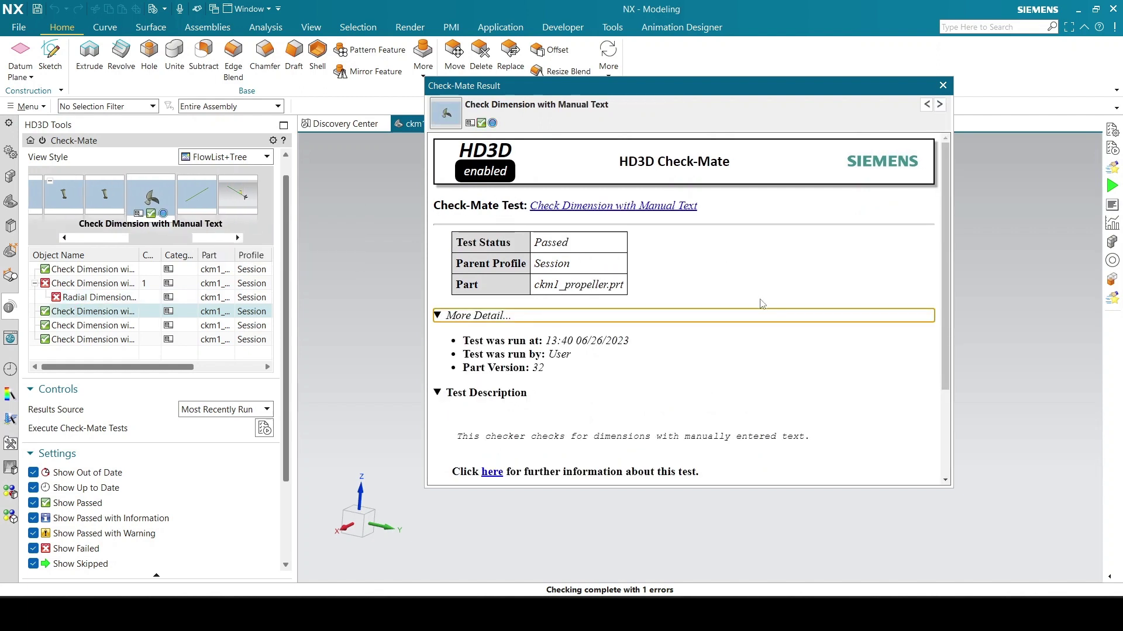
Open the ckm1_strut.prt drawing from the failed result and delete the Ø1.77 radial dimension
{"action": "left_click", "coordinate": [942, 85]}
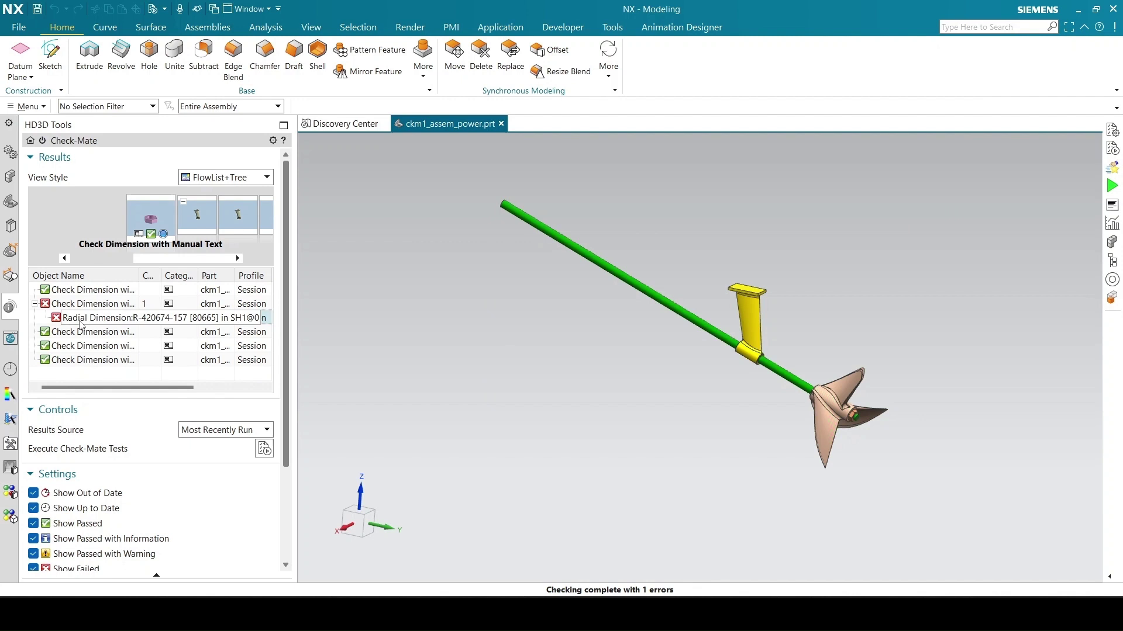
{"action": "right_click", "coordinate": [81, 325]}
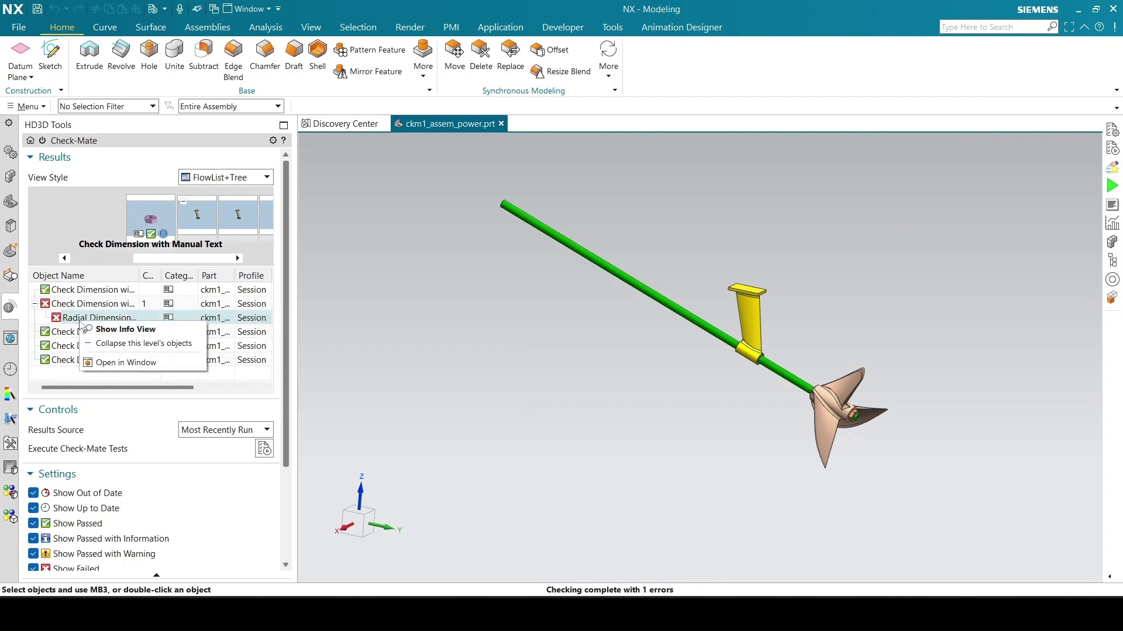
{"action": "left_click", "coordinate": [135, 363]}
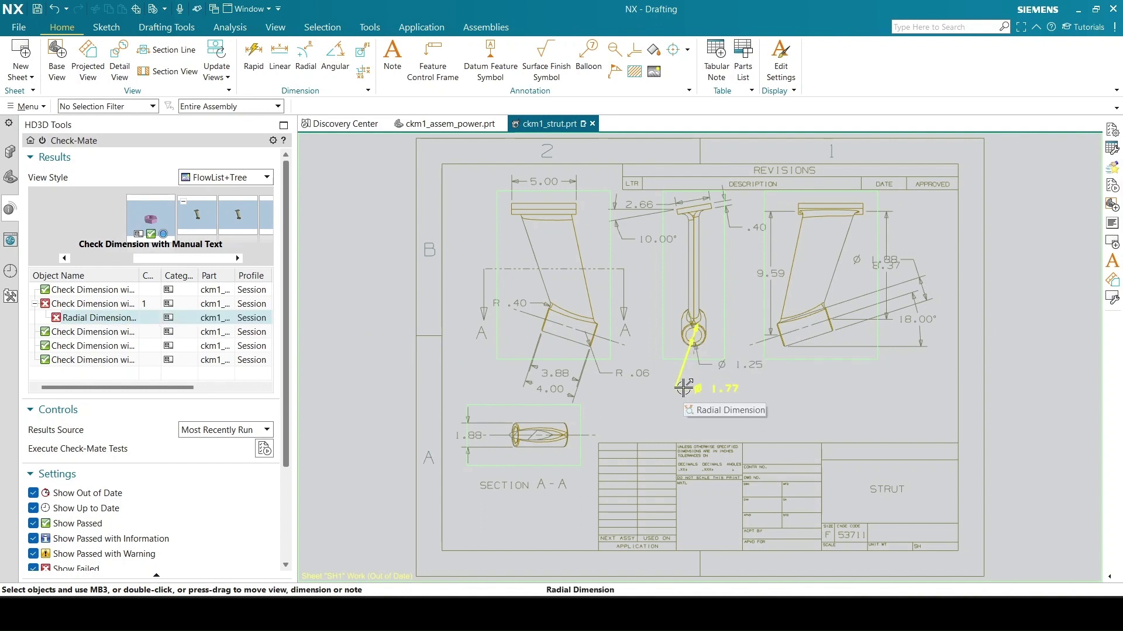
{"action": "right_click", "coordinate": [683, 388]}
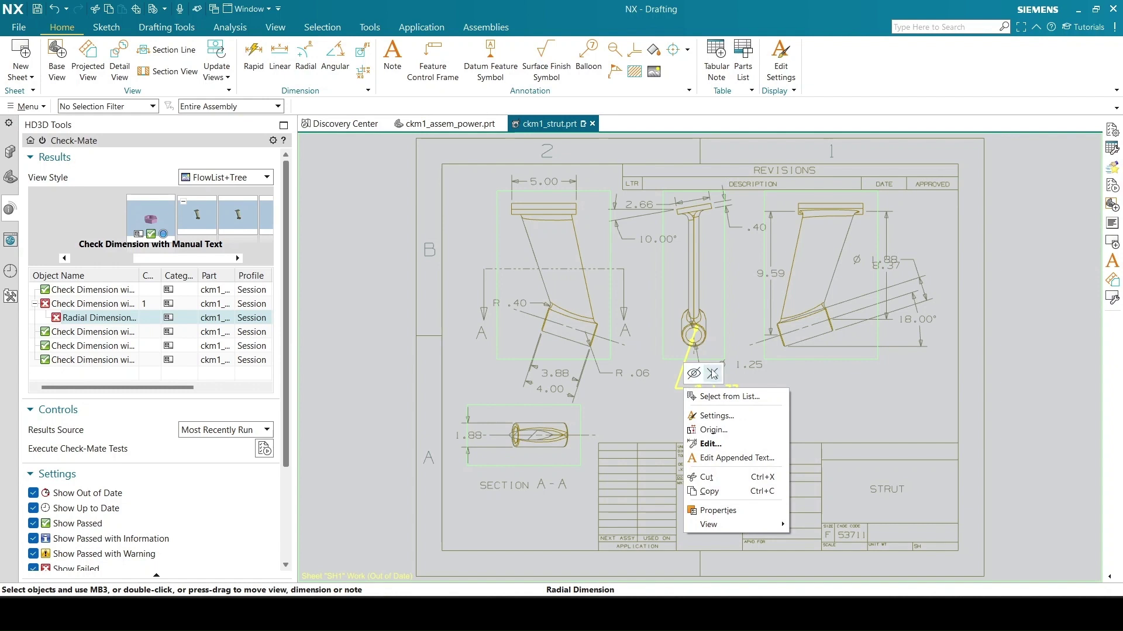
{"action": "left_click", "coordinate": [713, 373]}
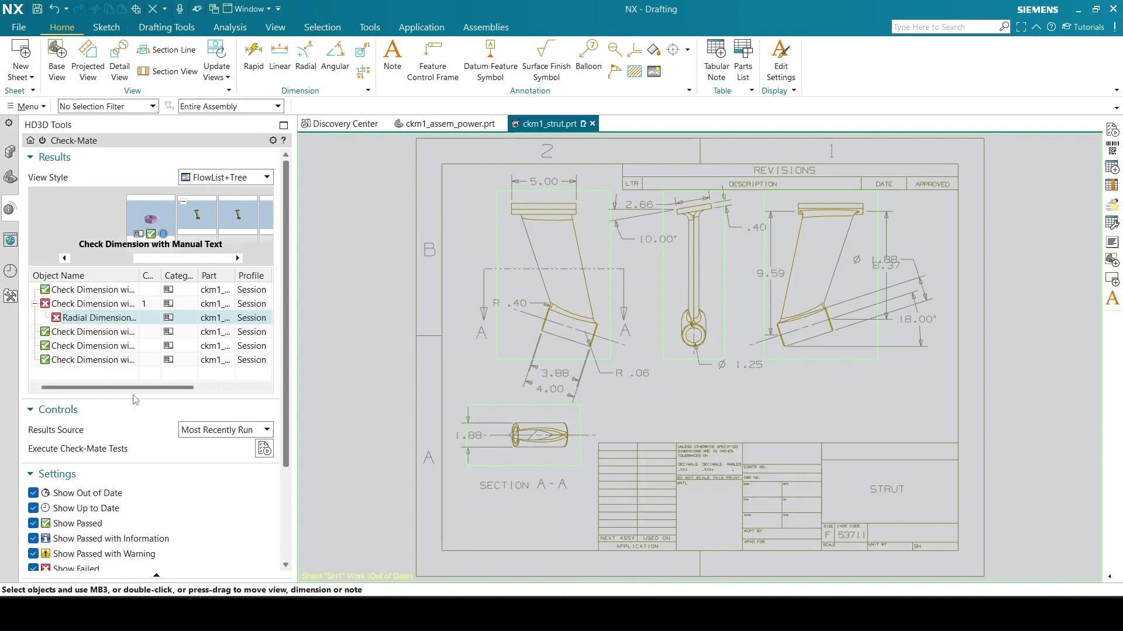
Rerun Check-Mate and confirm all five Check Dimension with Manual Text results show Passed
{"action": "left_click", "coordinate": [264, 449]}
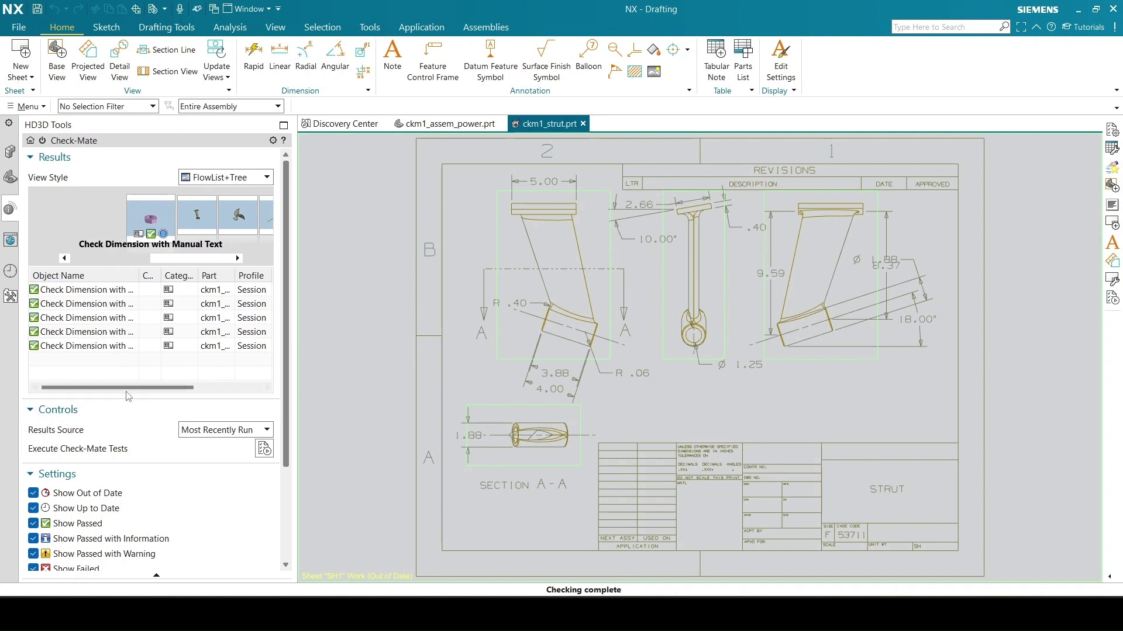
{"action": "left_click_drag", "start_coordinate": [142, 387], "coordinate": [172, 388]}
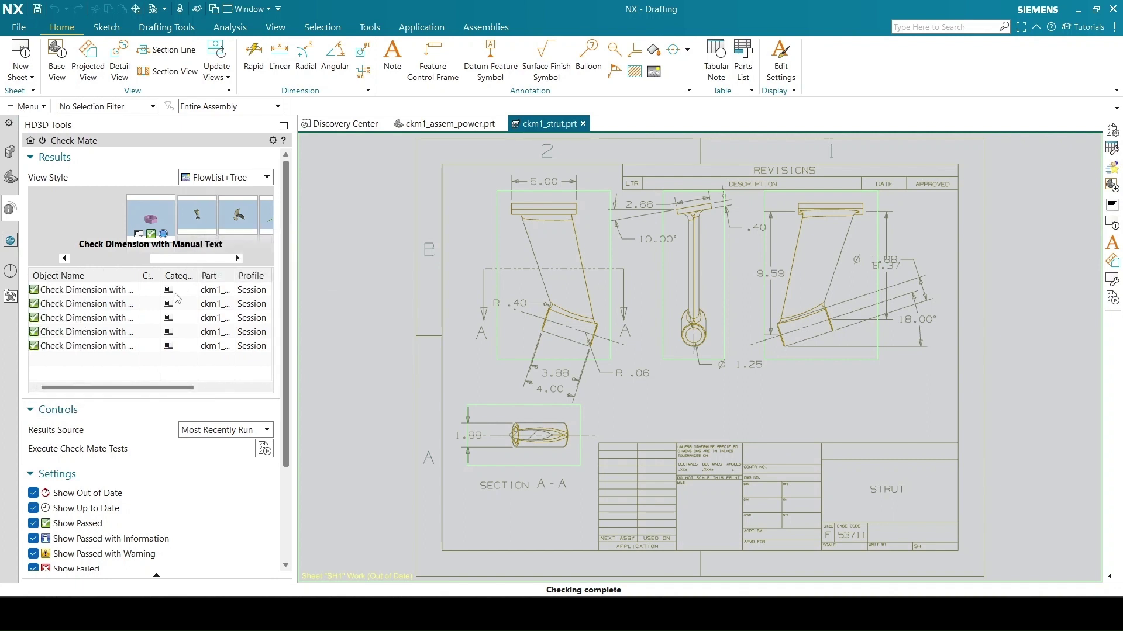